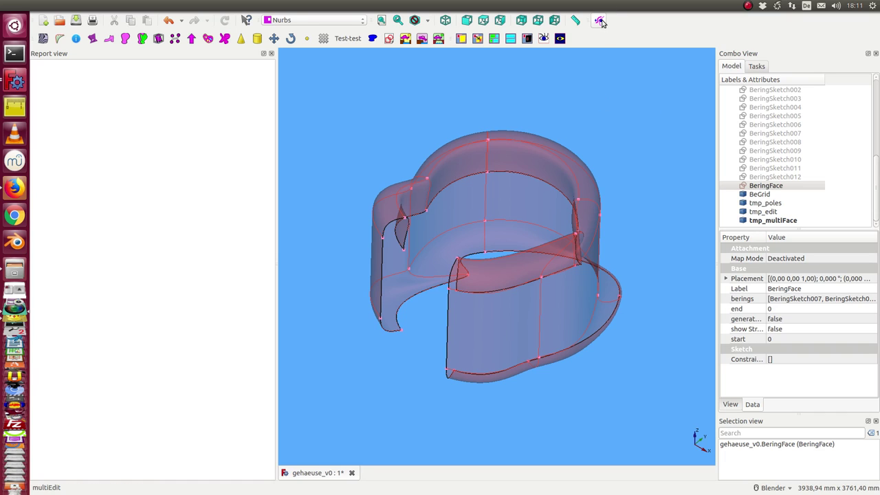
Launch the Multi Face Poles Editor on BeringFace with the multiEdit toolbar button
click(600, 21)
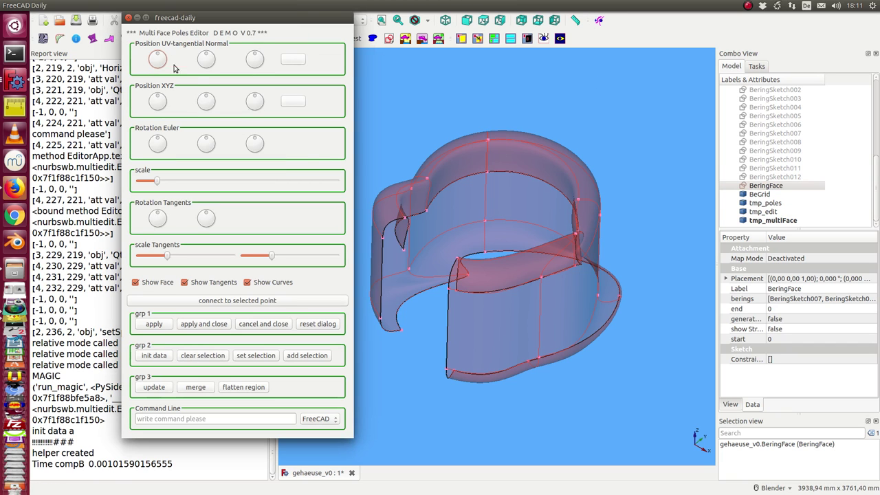
Move the editor aside and hide the wireframe so only the BeGrid pole points show
drag(254, 25, 176, 58)
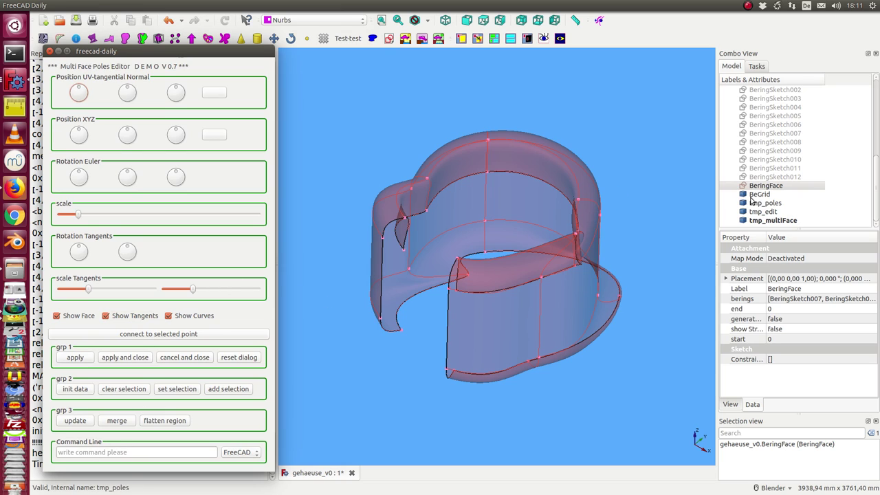
click(761, 221)
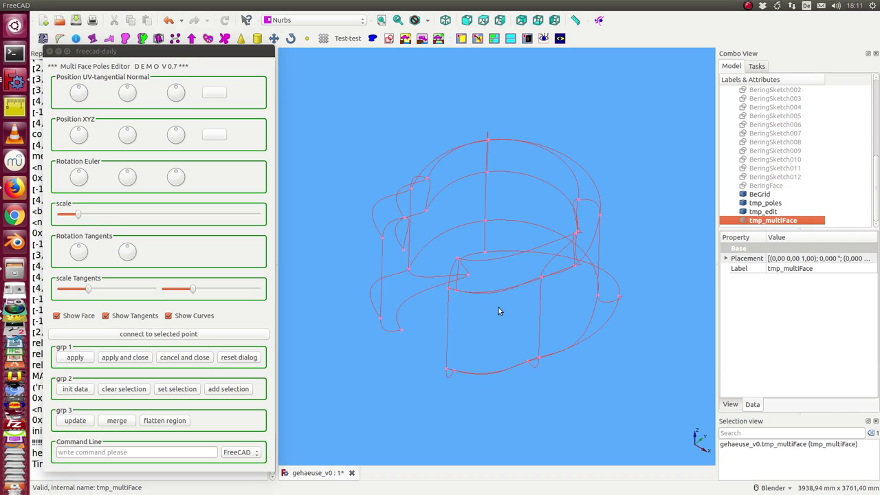
middle_drag(397, 384, 396, 397)
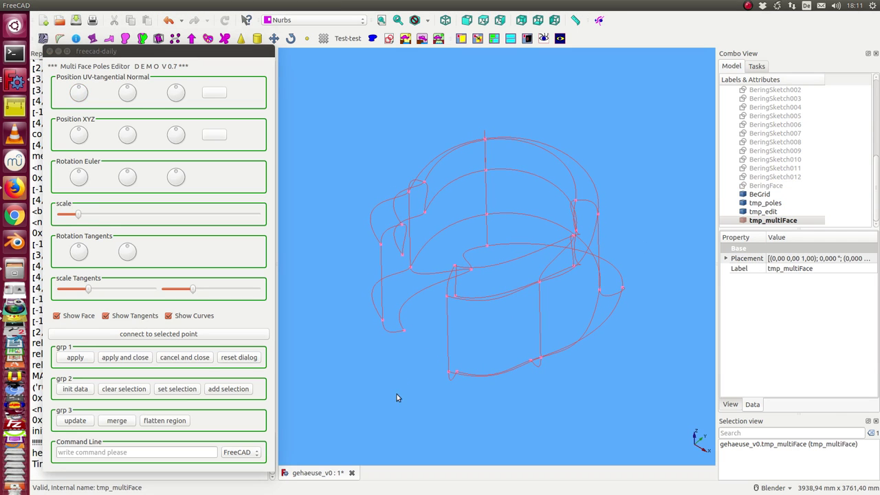
click(116, 451)
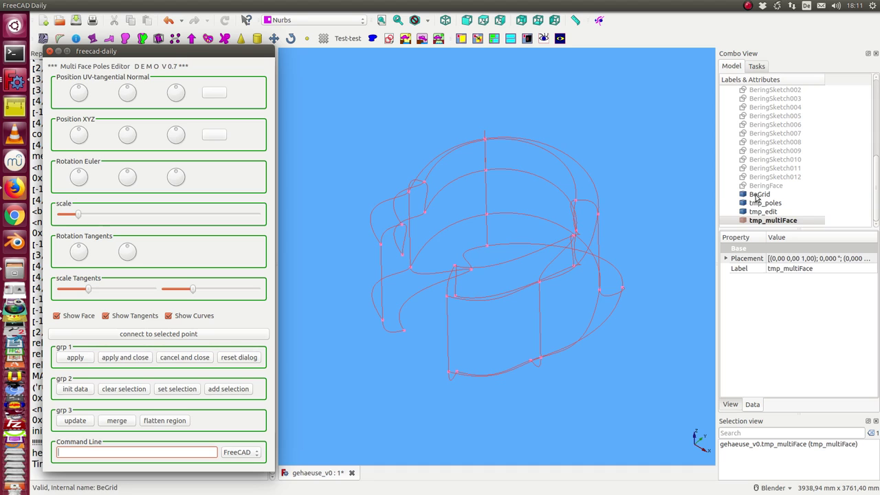
click(759, 194)
key(space)
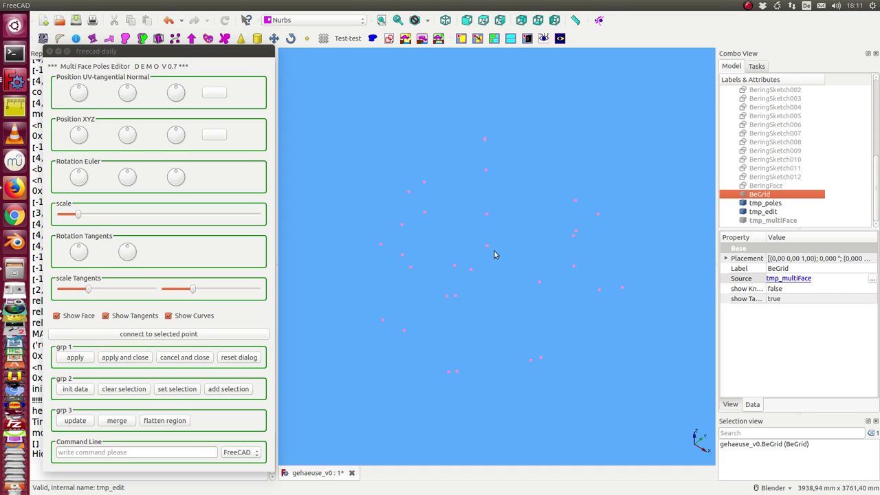
Pick two BeGrid poles and make them the editing selection
click(486, 247)
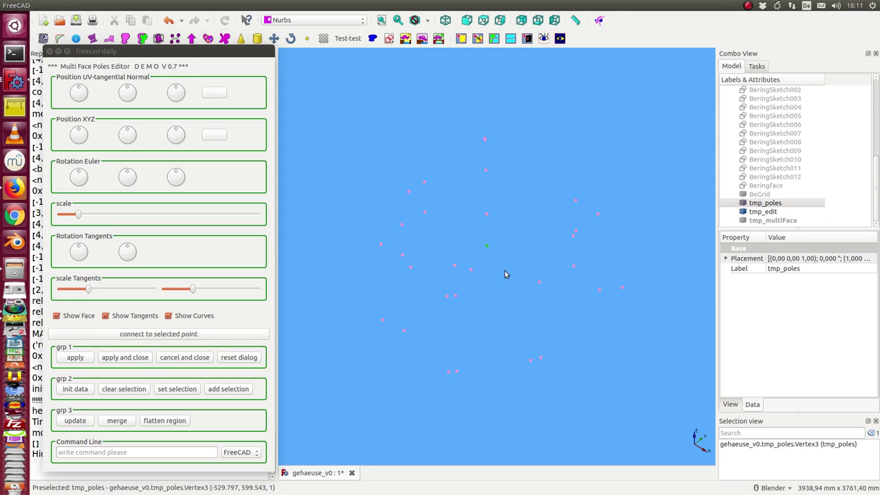
ctrl+click(539, 281)
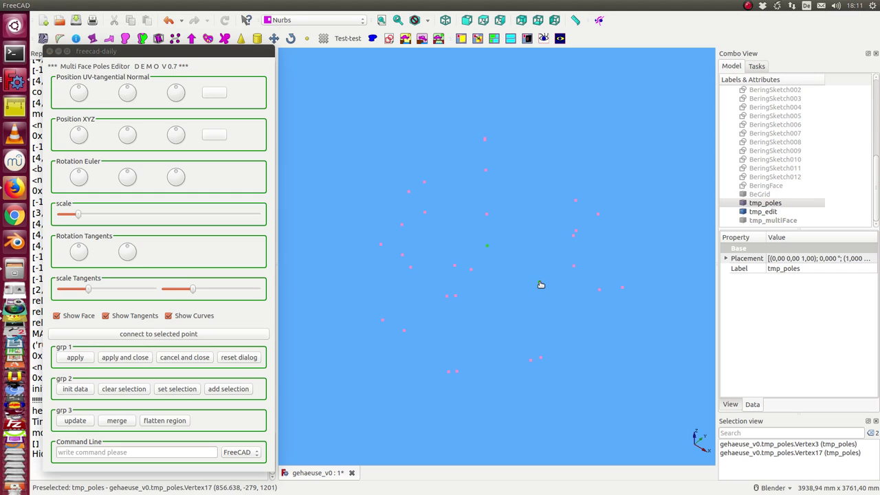
click(175, 389)
Nudge the two selected poles slightly along X with the Position X dial
mouse_move(422, 418)
middle_down()
mouse_move(430, 315)
mouse_move(440, 334)
middle_up()
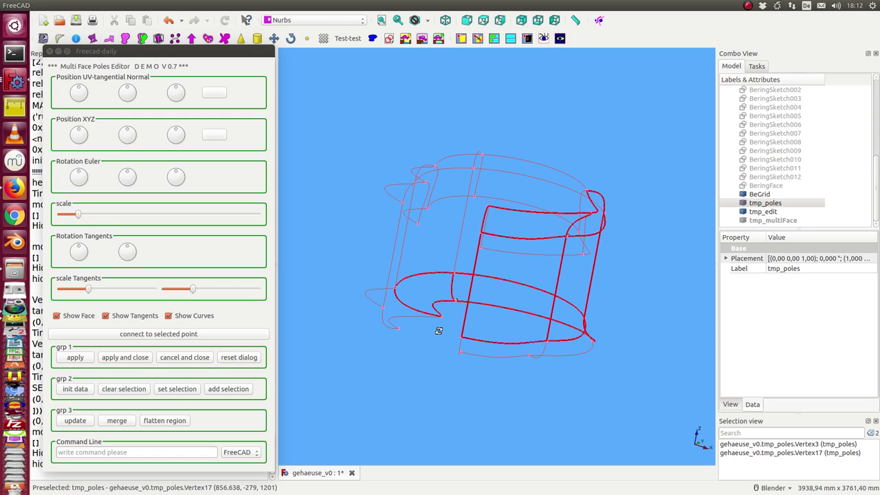
middle_drag(550, 157, 530, 145)
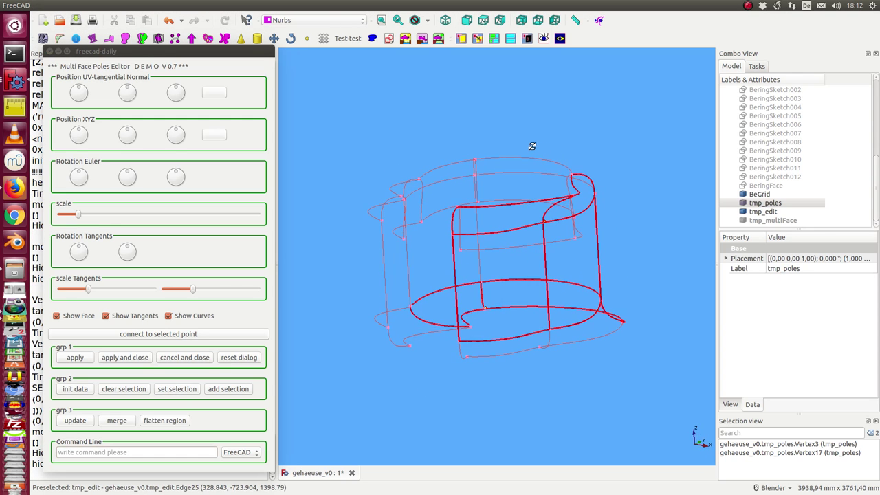
click(79, 134)
drag(79, 134, 81, 137)
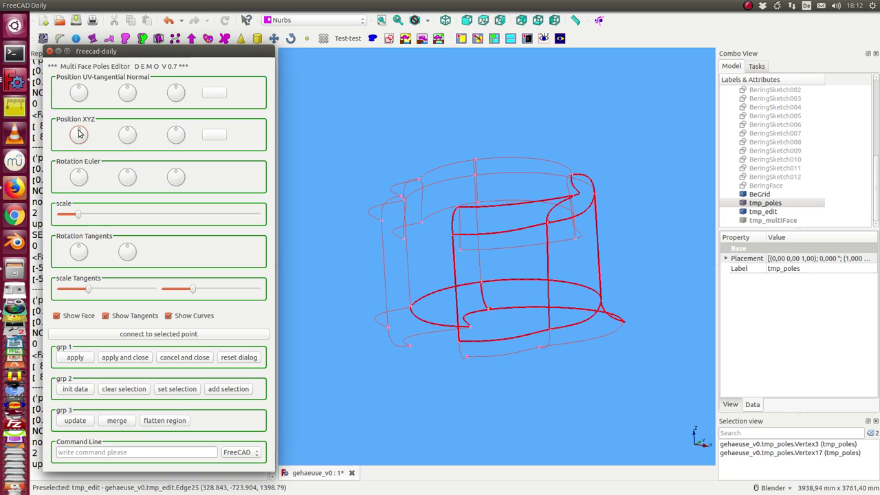
click(66, 451)
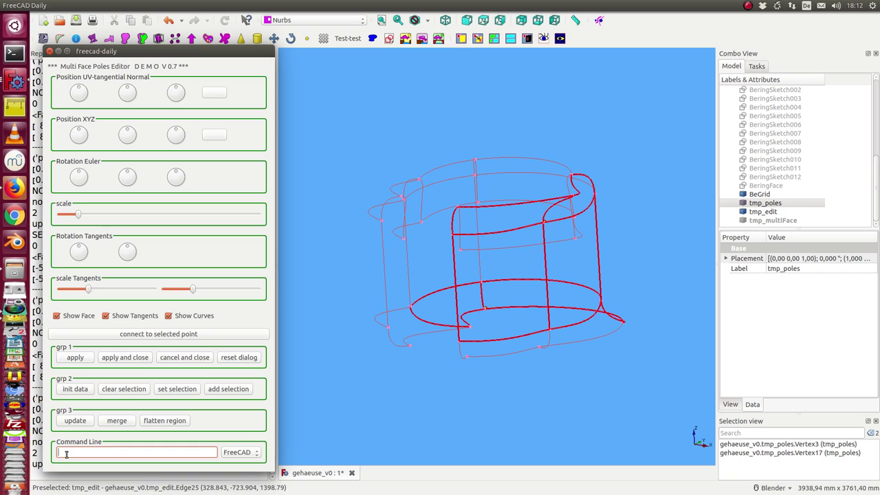
Enter 'z 50' and then 'z -40' to move the poles up and back down
text(z )
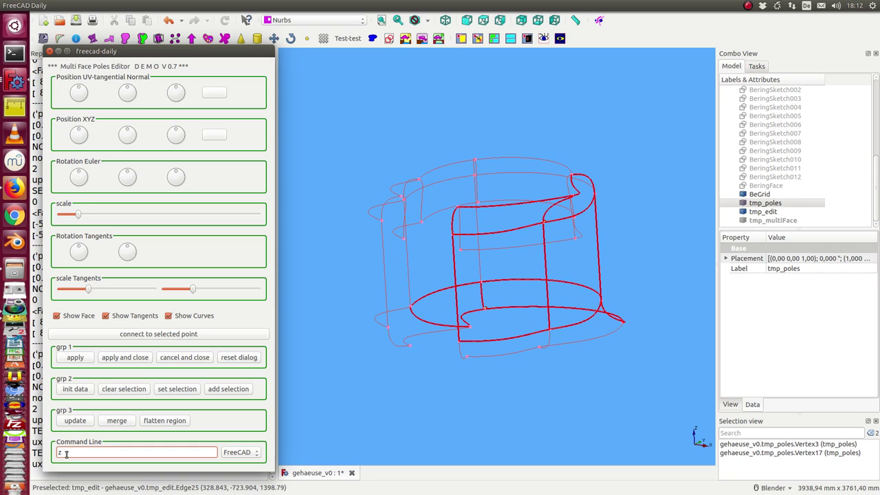
text(50)
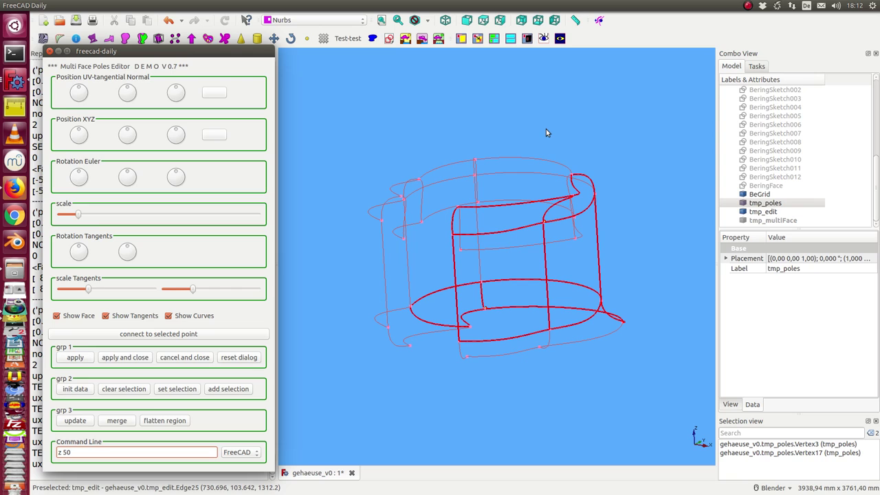
key(Return)
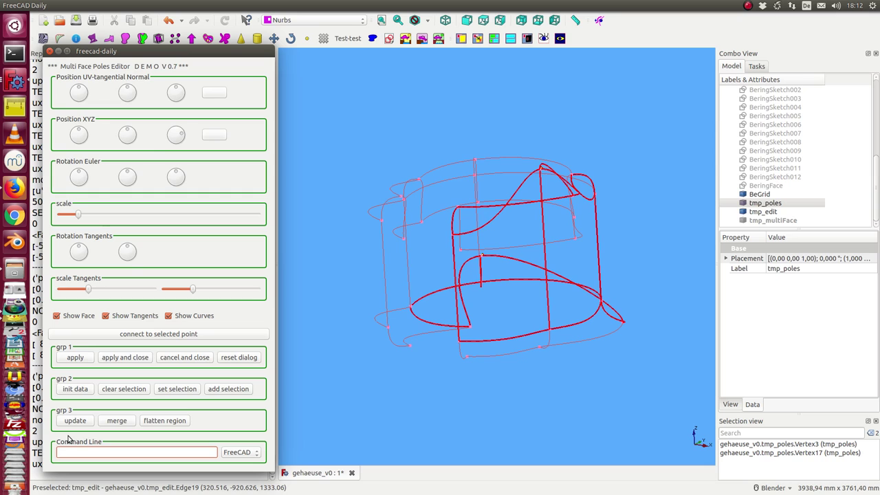
text(z -40)
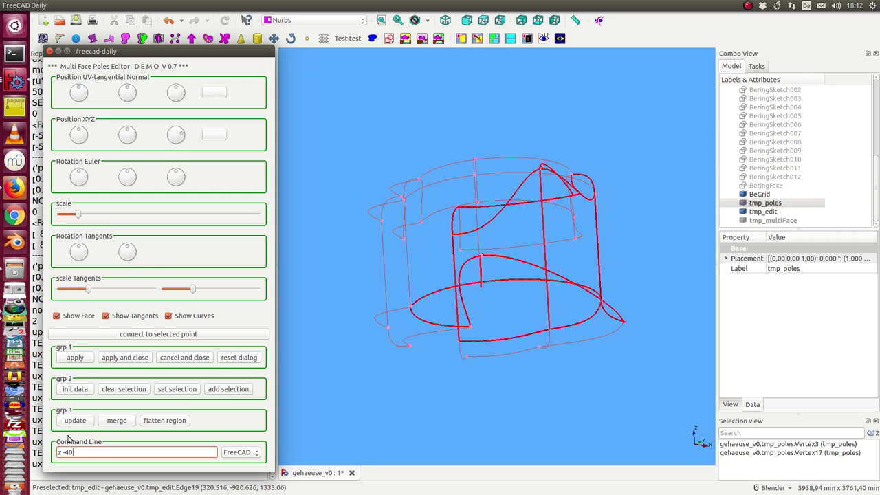
key(Return)
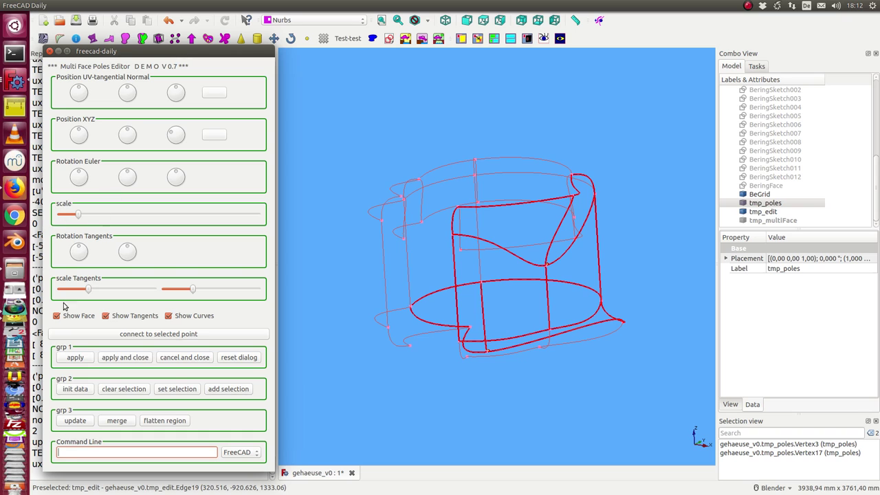
Enter 'x 30;y -100' to move the poles, then orbit to inspect the distorted curves
text(x 3)
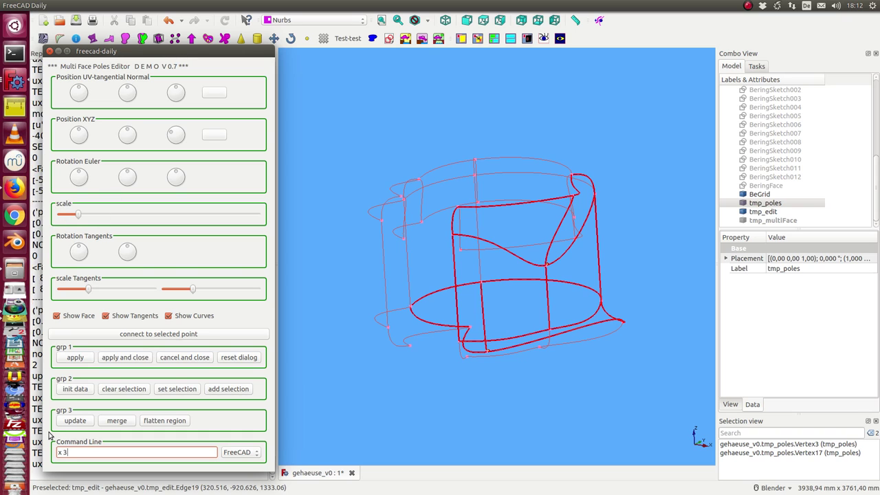
text(0;)
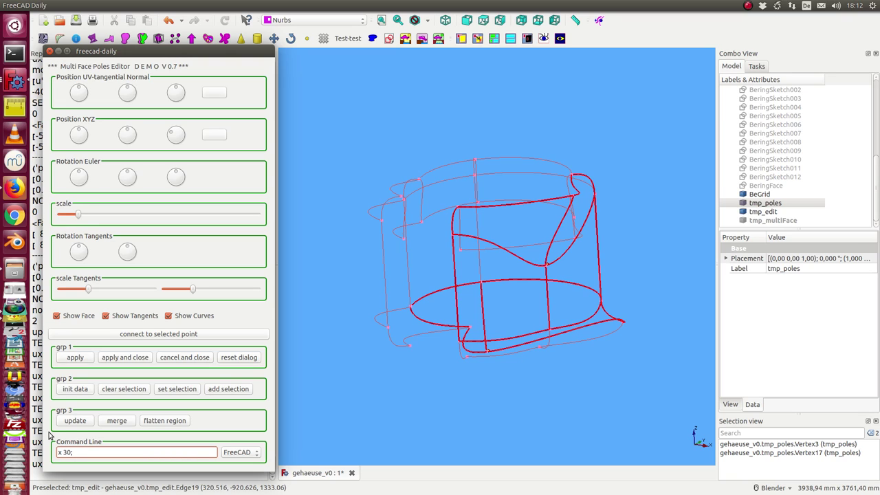
text(y -100)
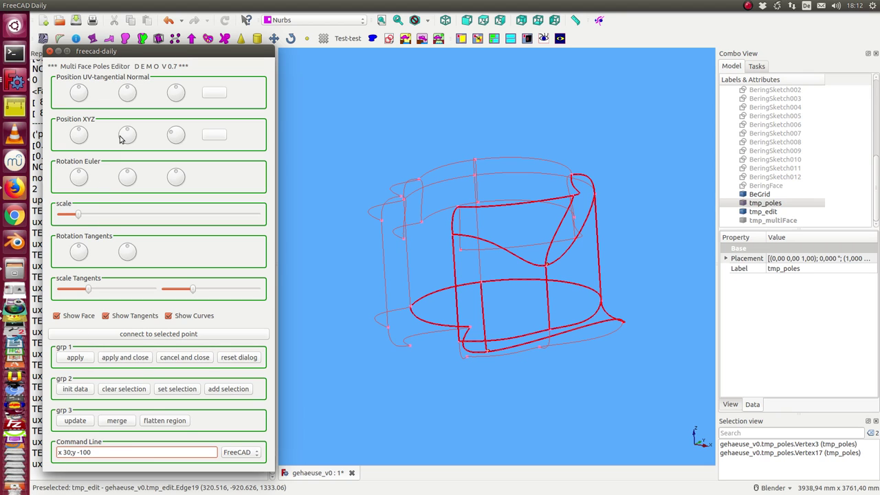
key(Return)
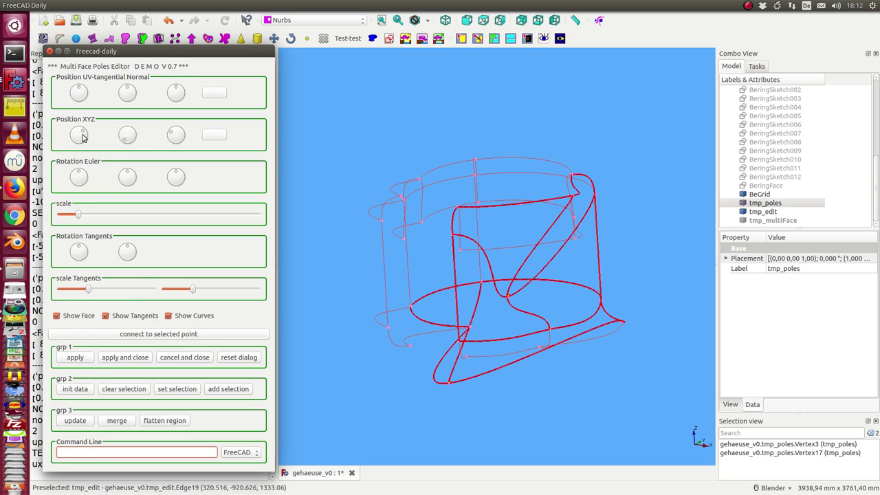
mouse_move(370, 206)
middle_down()
mouse_move(486, 172)
mouse_move(470, 128)
middle_up()
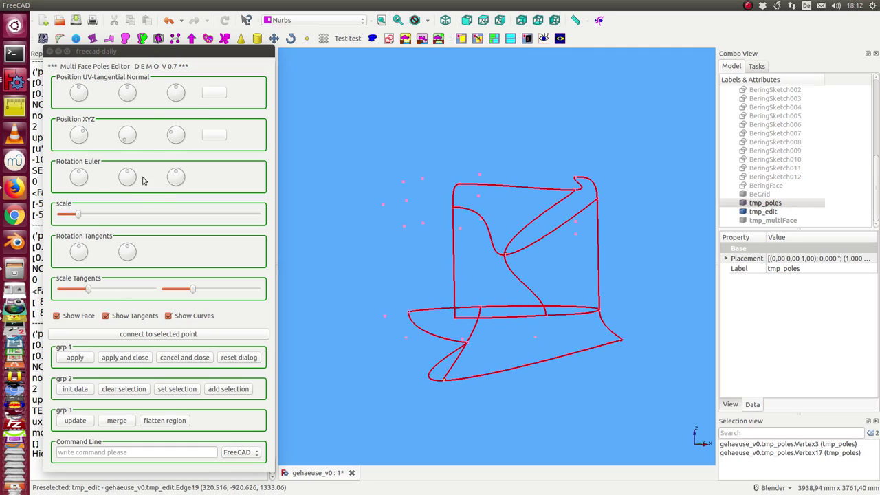
Switch the command line interpretation mode to Blender
click(240, 452)
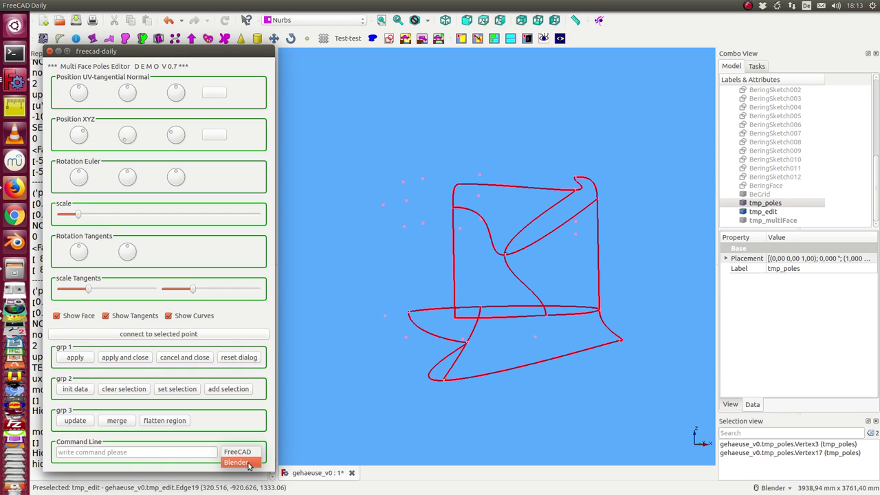
click(247, 465)
click(118, 451)
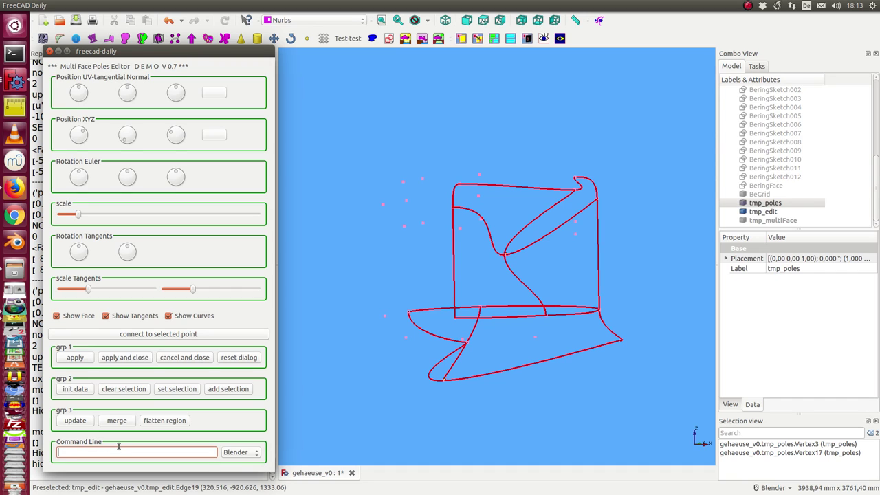
Move the poles 100 along global X with 'gx100', then run 'x100'
text(gx)
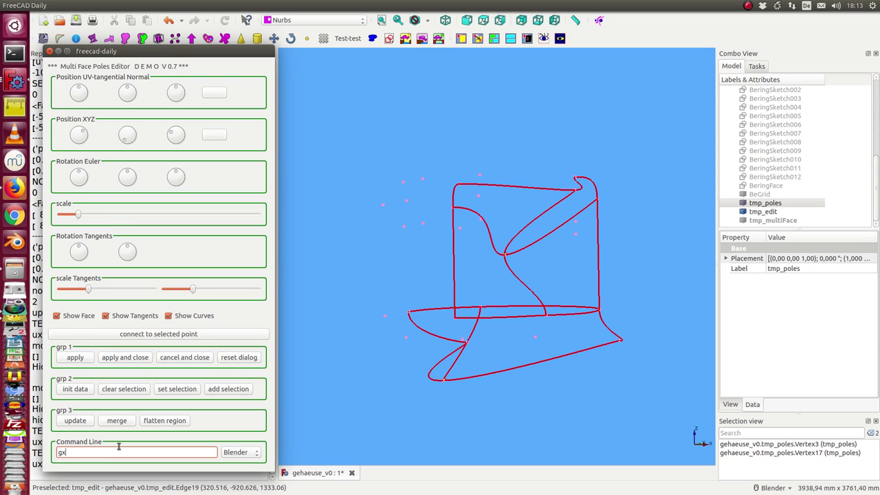
text( 100)
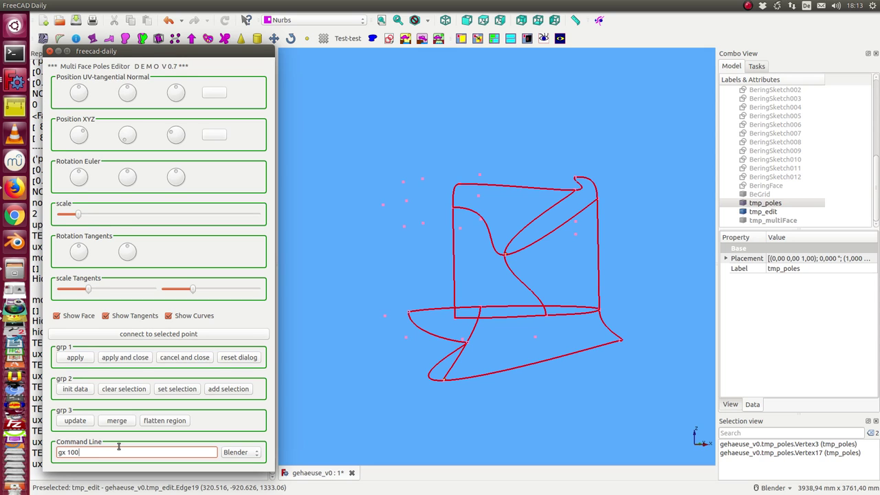
key(Return)
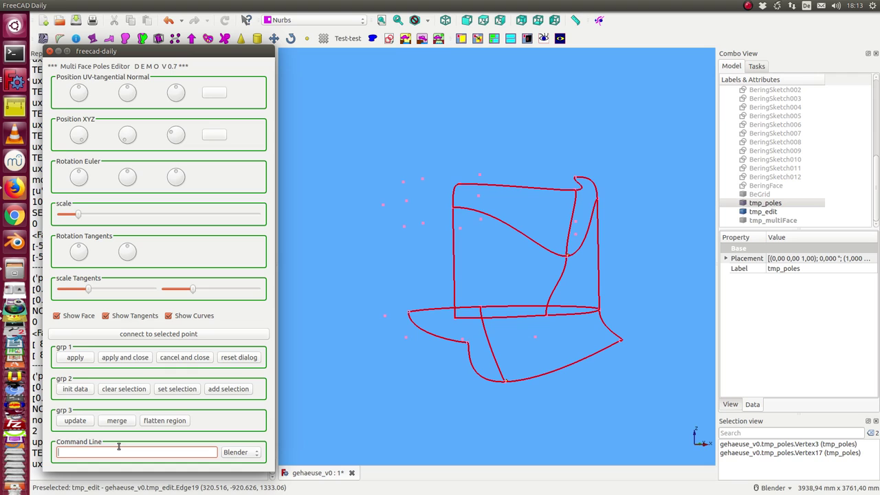
text(x)
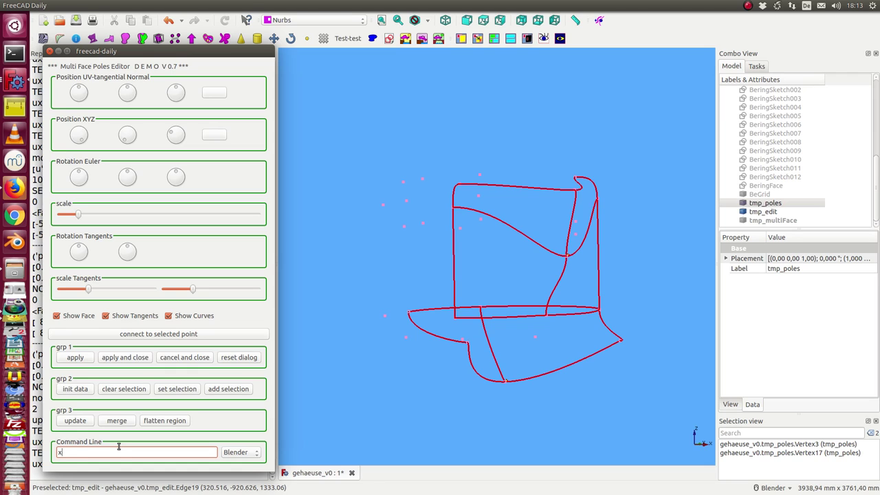
text(100)
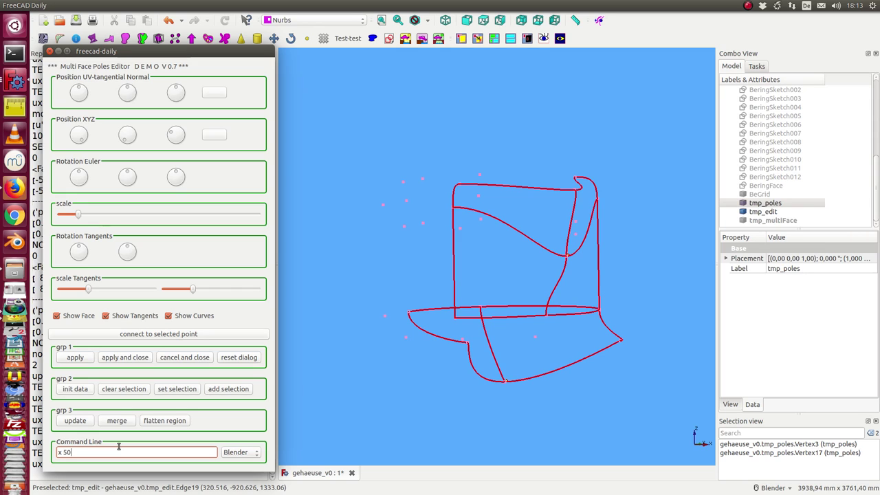
key(Return)
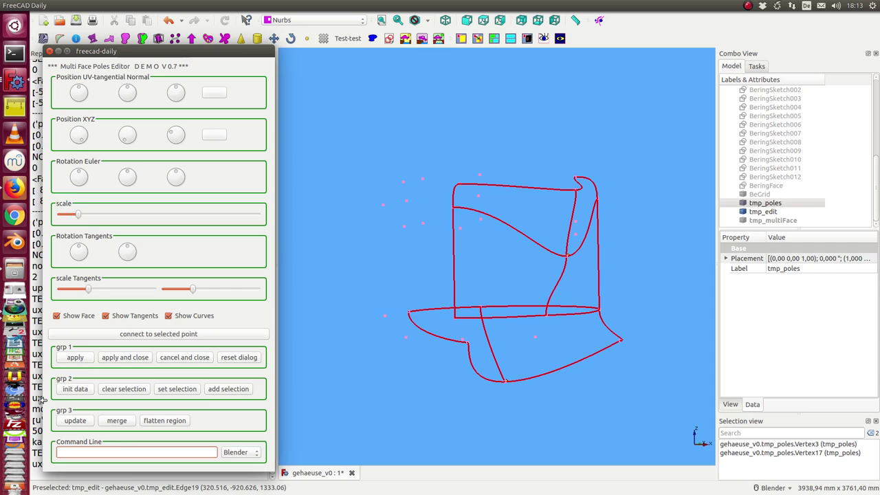
Switch command syntax back to FreeCAD and run 'x100' to move the poles along X
click(242, 452)
click(236, 441)
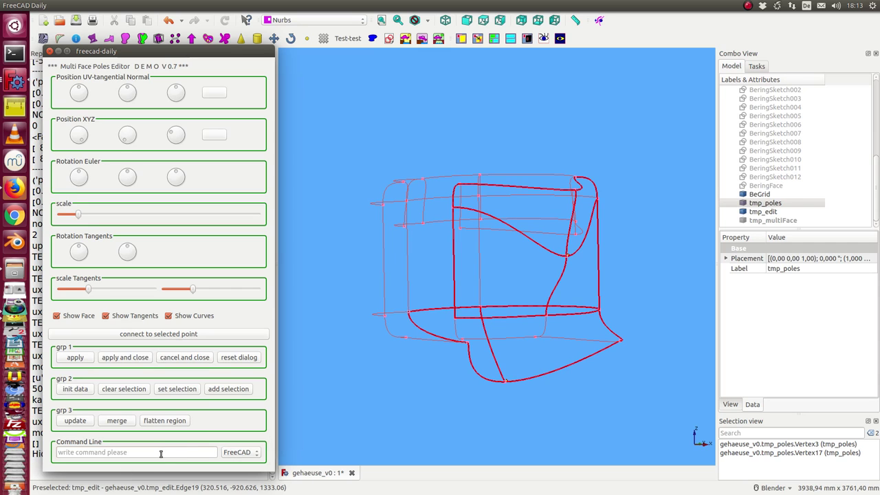
click(158, 451)
text(x)
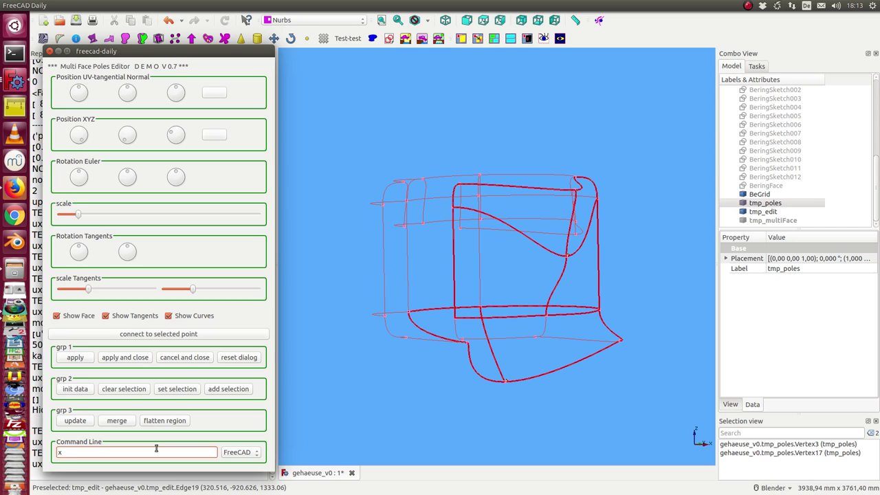
text(100)
key(Return)
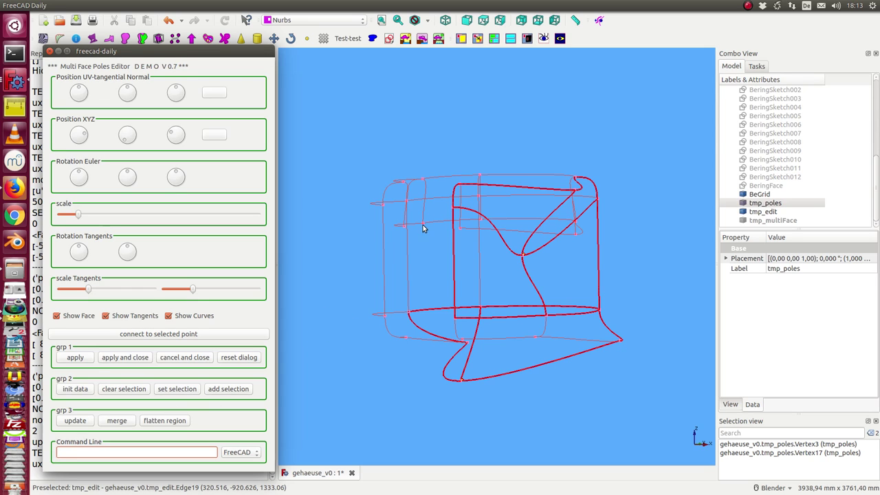
Orbit the model to a new angle and hide the helper grid
mouse_move(434, 243)
middle_down()
mouse_move(446, 258)
mouse_move(440, 260)
middle_up()
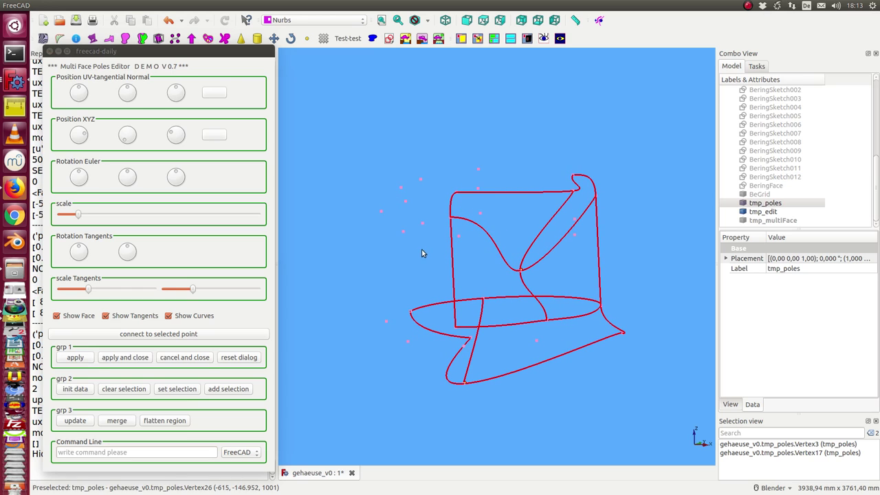
click(142, 452)
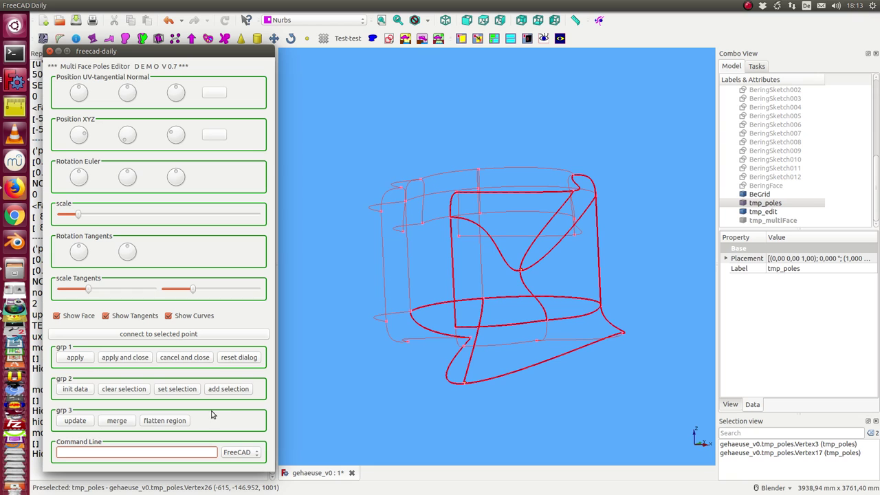
mouse_move(338, 241)
middle_down()
mouse_move(468, 228)
mouse_move(442, 264)
mouse_move(428, 255)
mouse_move(435, 241)
mouse_move(459, 275)
mouse_move(393, 255)
mouse_move(481, 222)
mouse_move(521, 236)
mouse_move(468, 287)
mouse_move(401, 299)
middle_up()
click(102, 454)
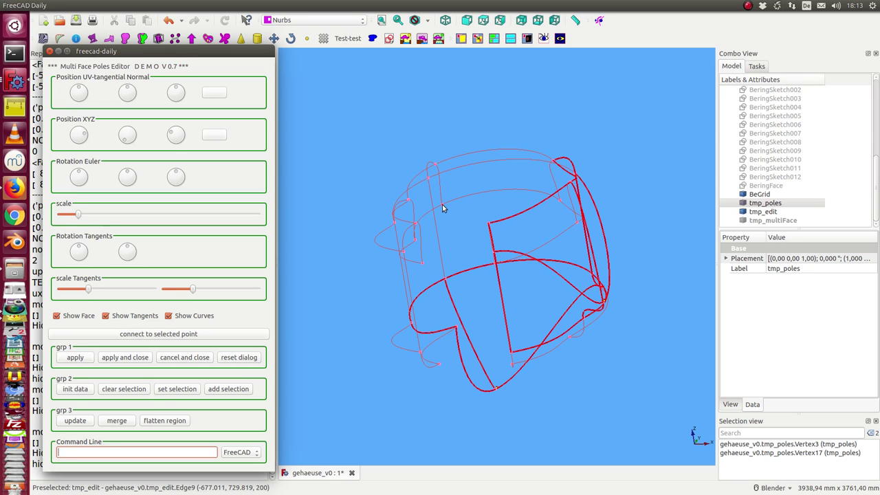
key(h)
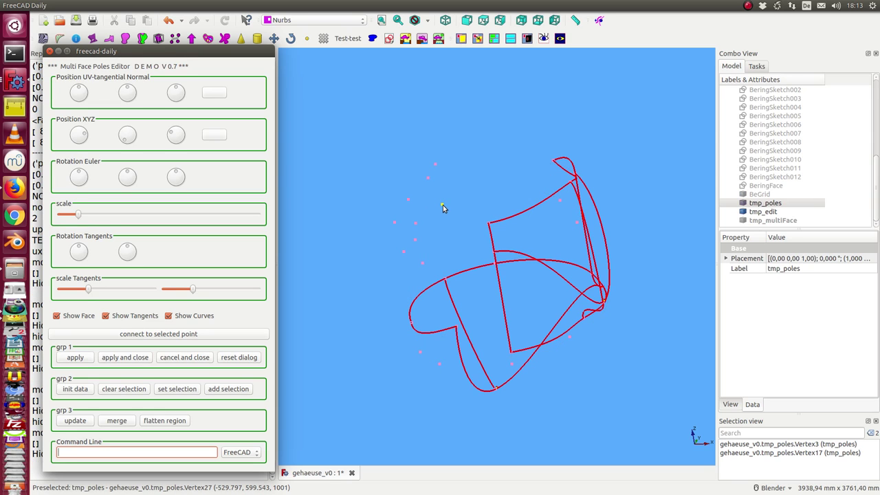
Set pole Vertex27 as the editor's working pole and hide the grid again
click(443, 208)
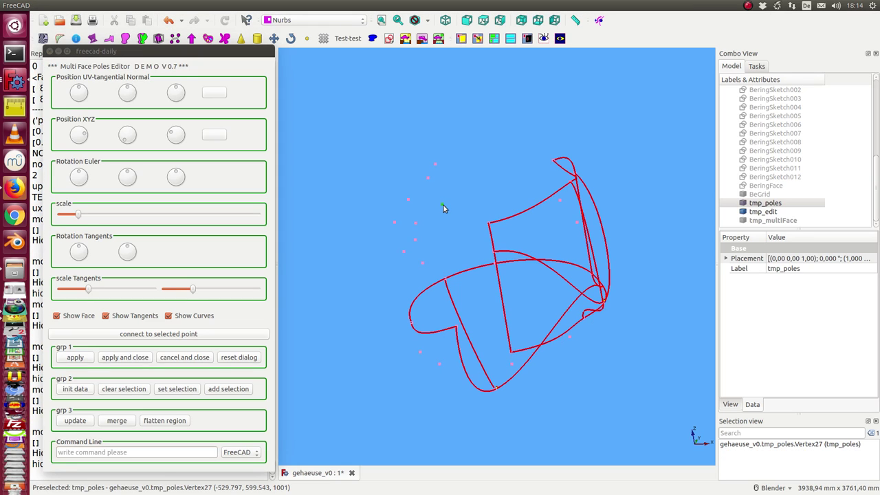
click(177, 391)
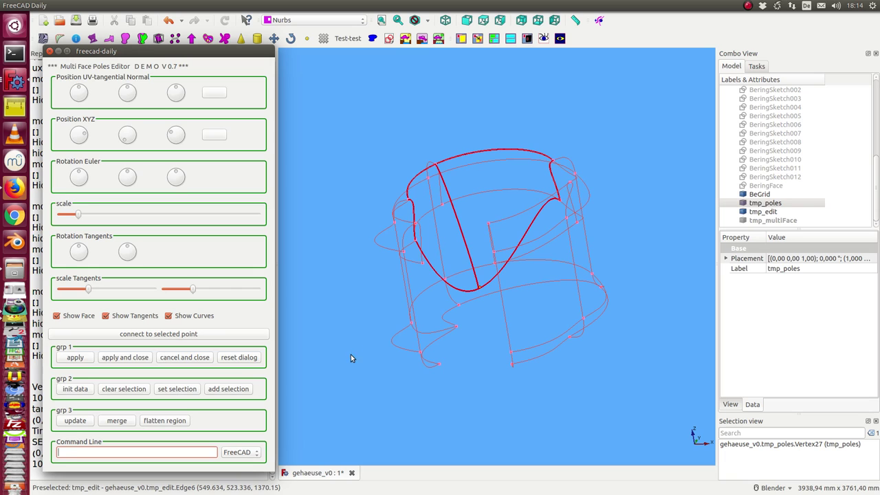
click(90, 453)
key(space)
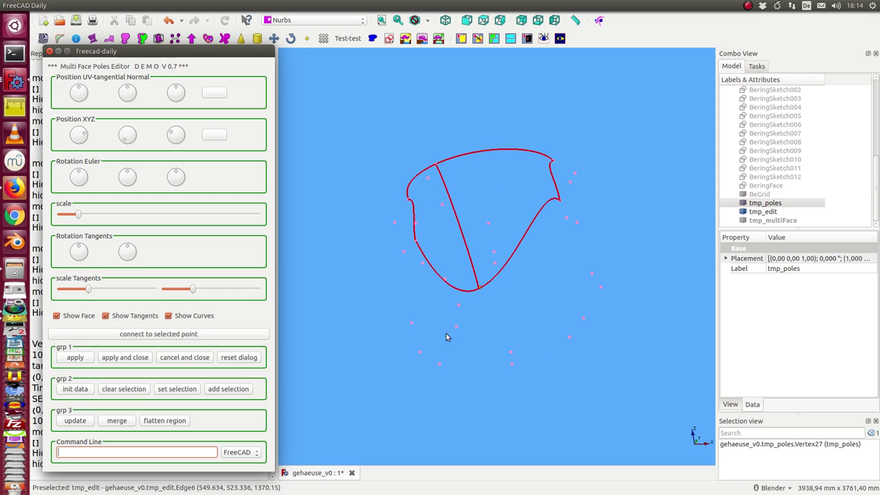
Add Vertex2 and Vertex8, then Vertex10 and Vertex4, to the edited poles
click(456, 328)
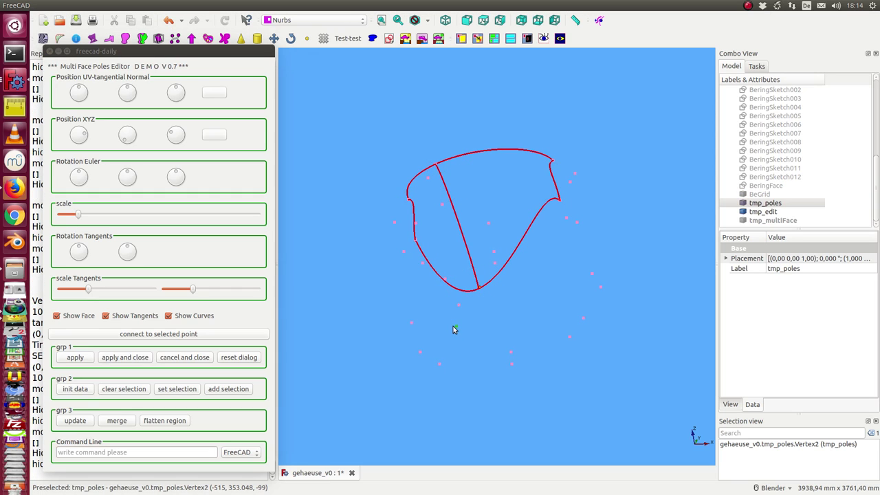
ctrl+click(412, 322)
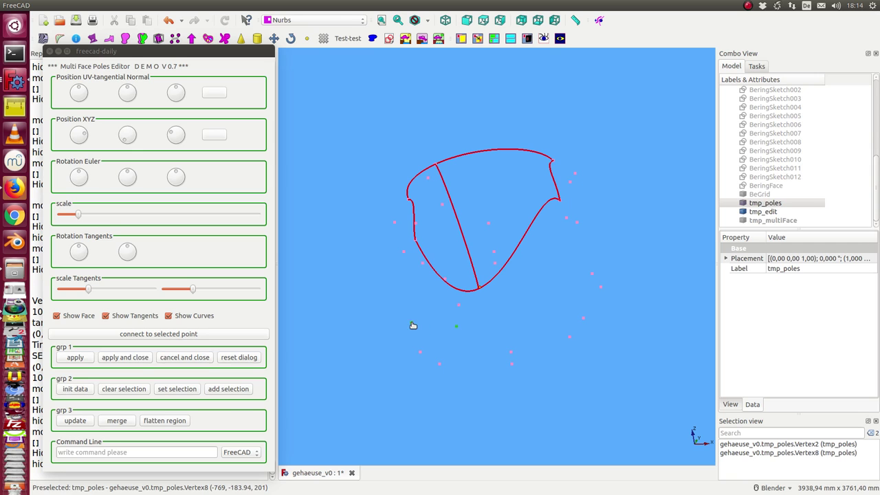
click(229, 389)
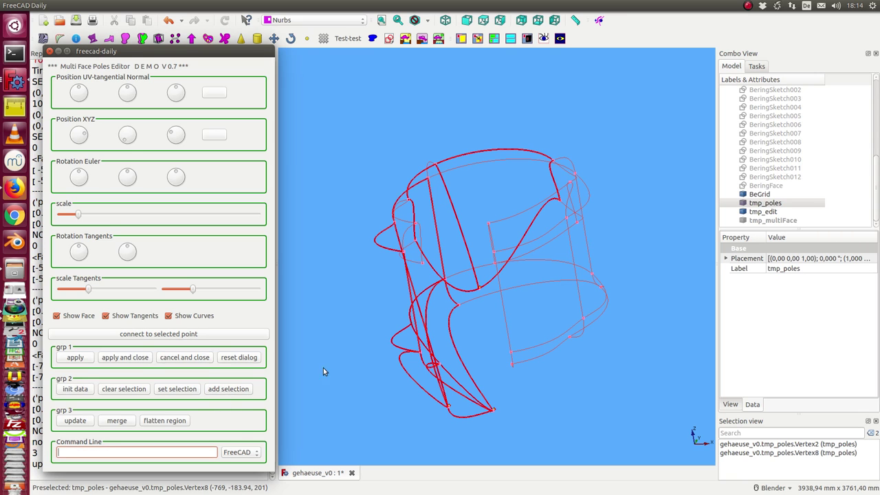
click(591, 273)
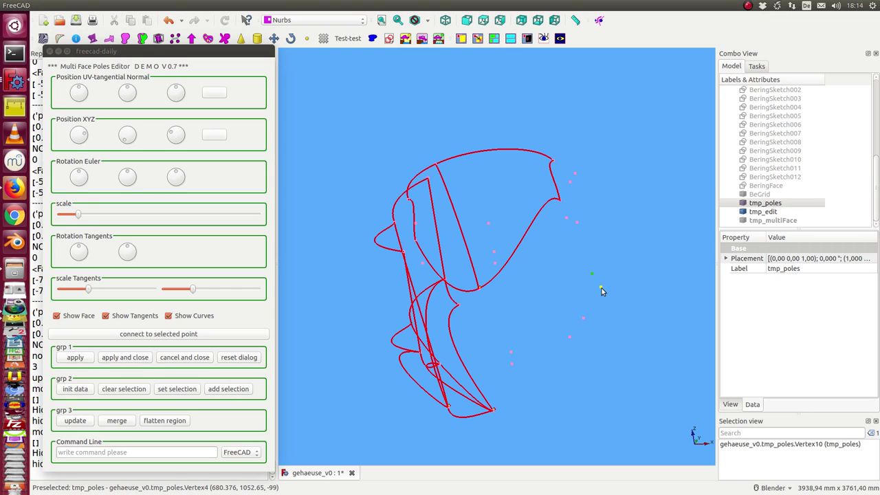
ctrl+click(601, 288)
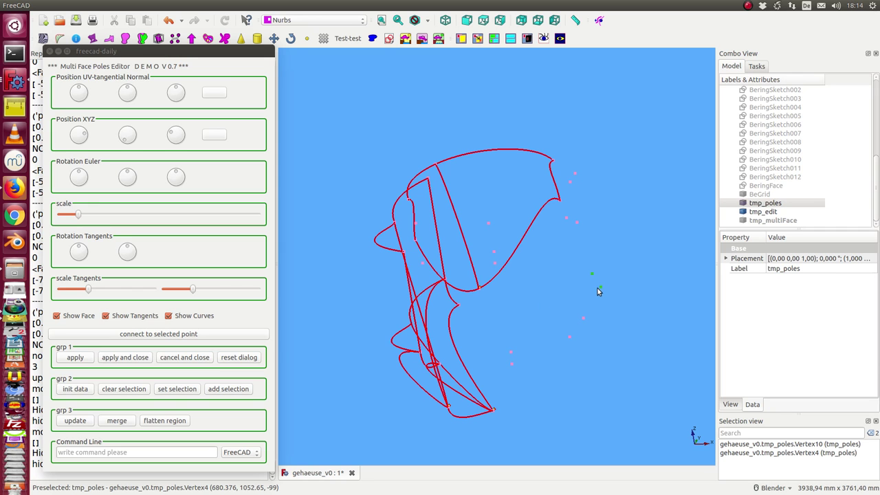
click(227, 389)
mouse_move(377, 372)
middle_down()
mouse_move(395, 277)
mouse_move(419, 326)
middle_up()
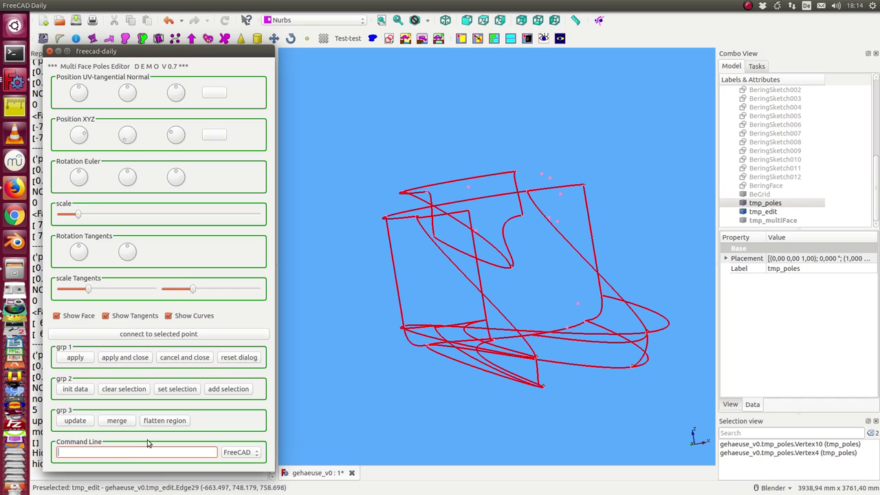
Enter '1' for the front view, then '0' for the isometric view
text(1)
key(Return)
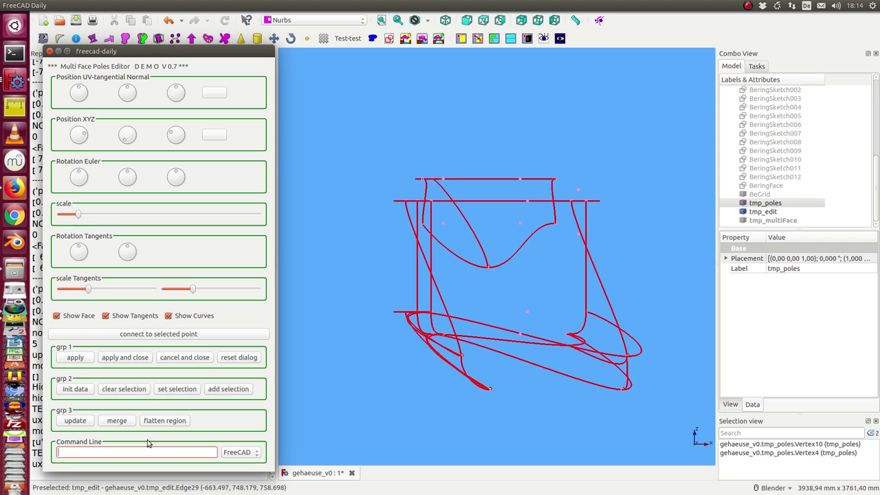
text(0)
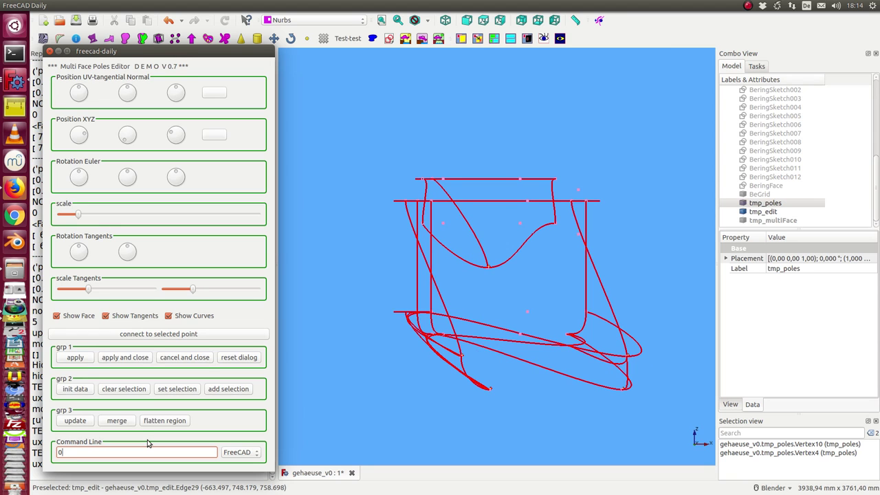
key(Return)
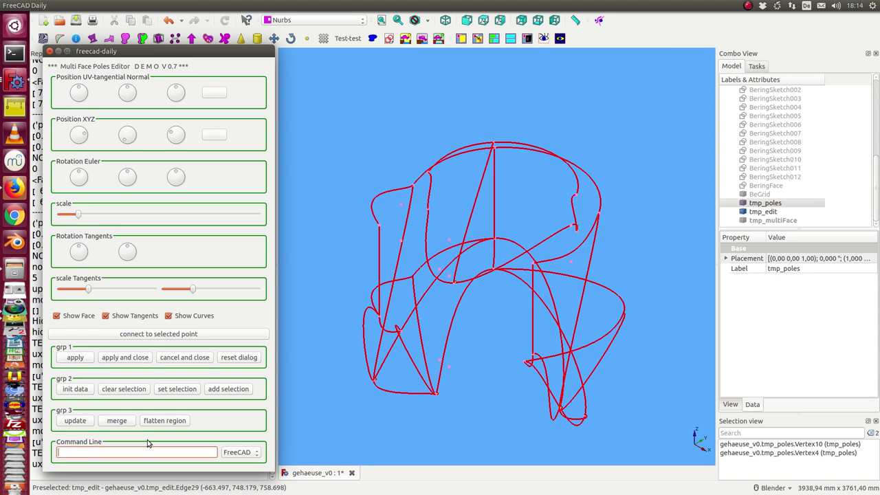